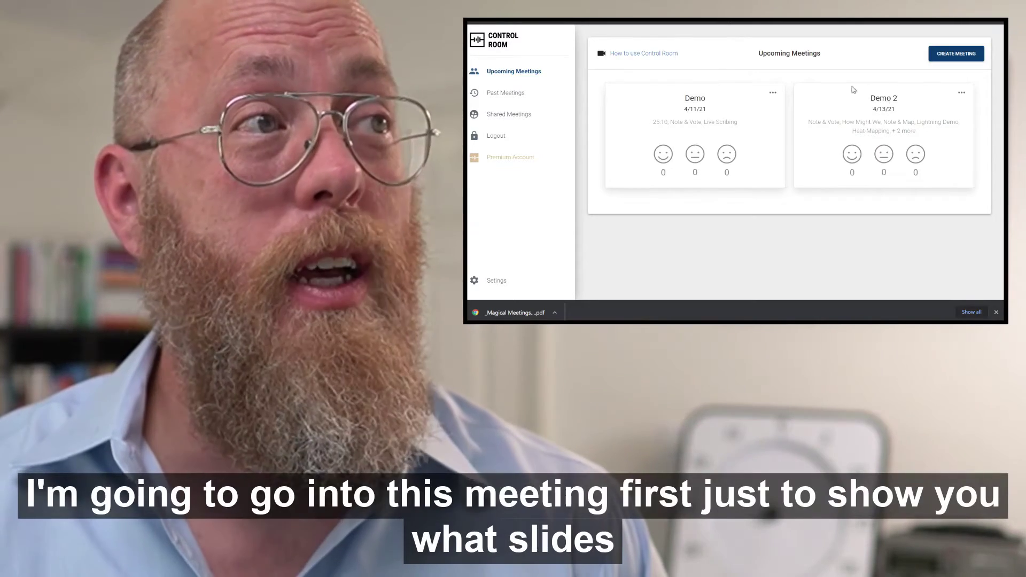
# Step: Open the Demo 2 meeting and expand its facilitator activity list
pyautogui.click(886, 103)
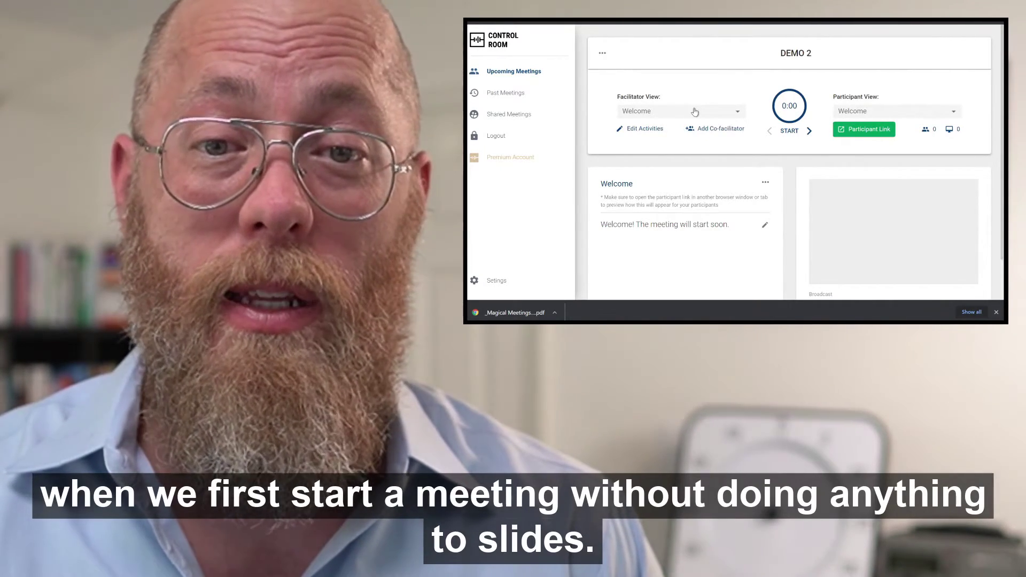
pyautogui.click(694, 111)
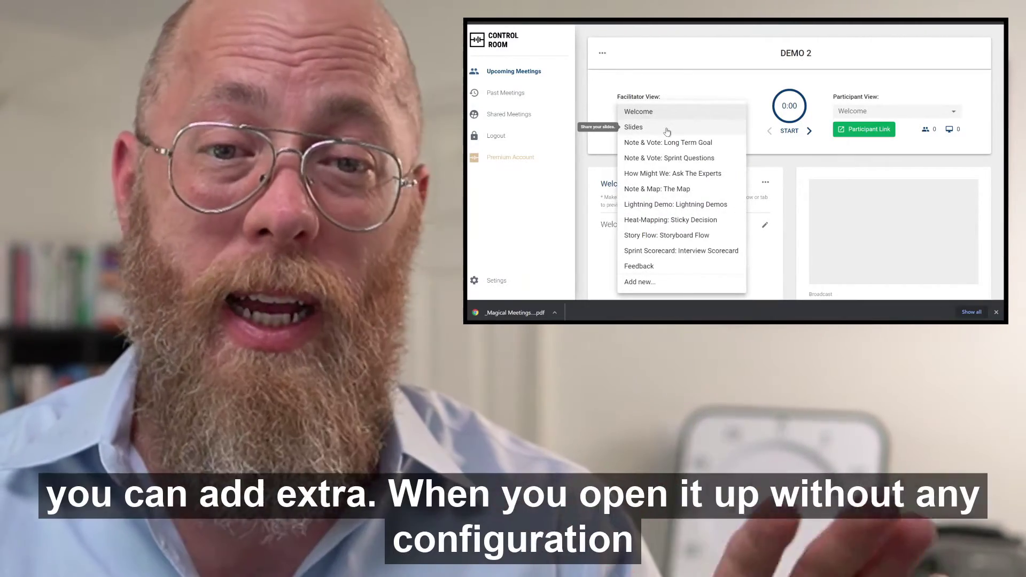
pyautogui.click(666, 128)
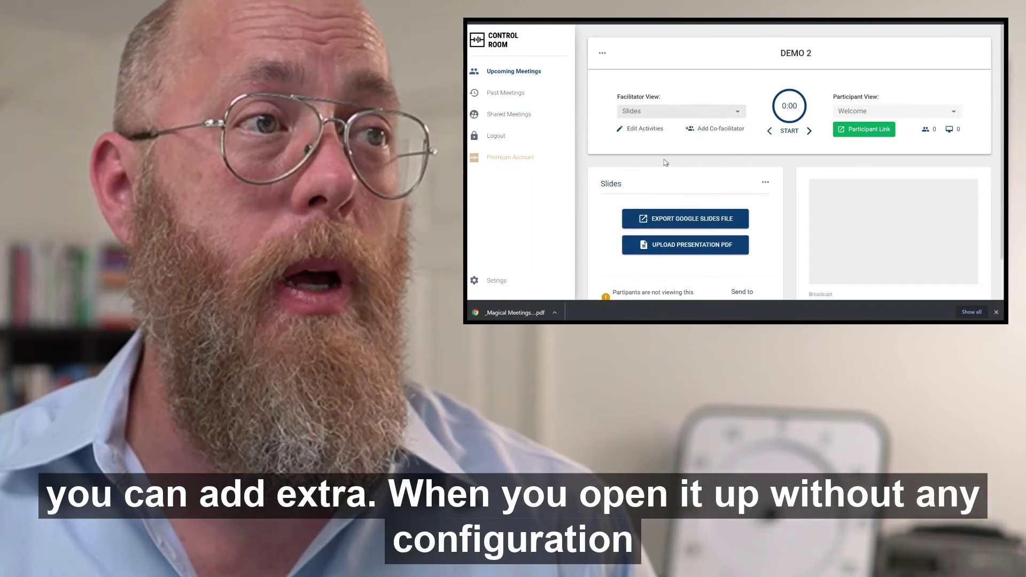
pyautogui.scroll(-1, 664, 163)
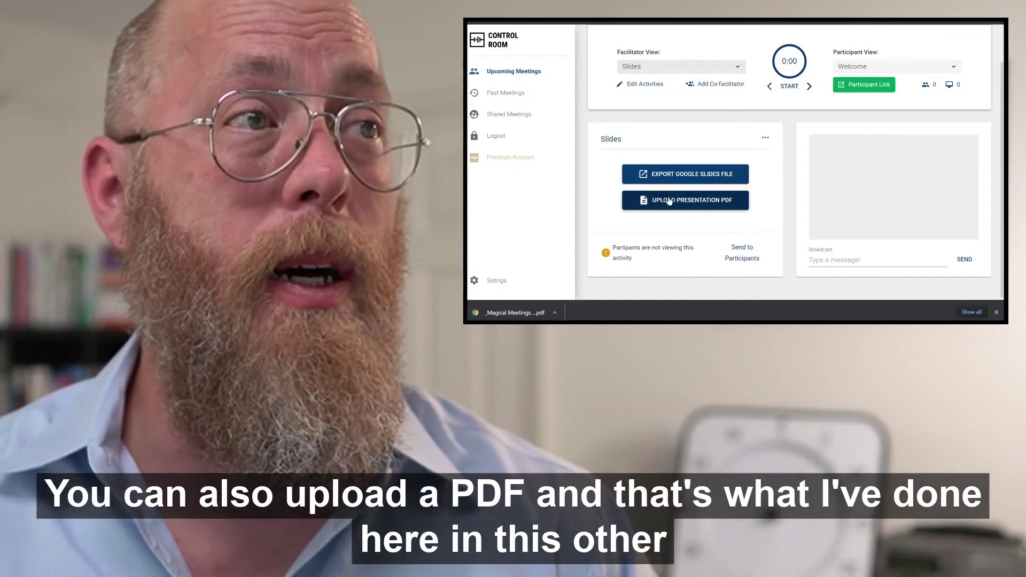
# Step: Return to Upcoming Meetings, open the Demo meeting, and switch the facilitator view to Slides
pyautogui.click(529, 71)
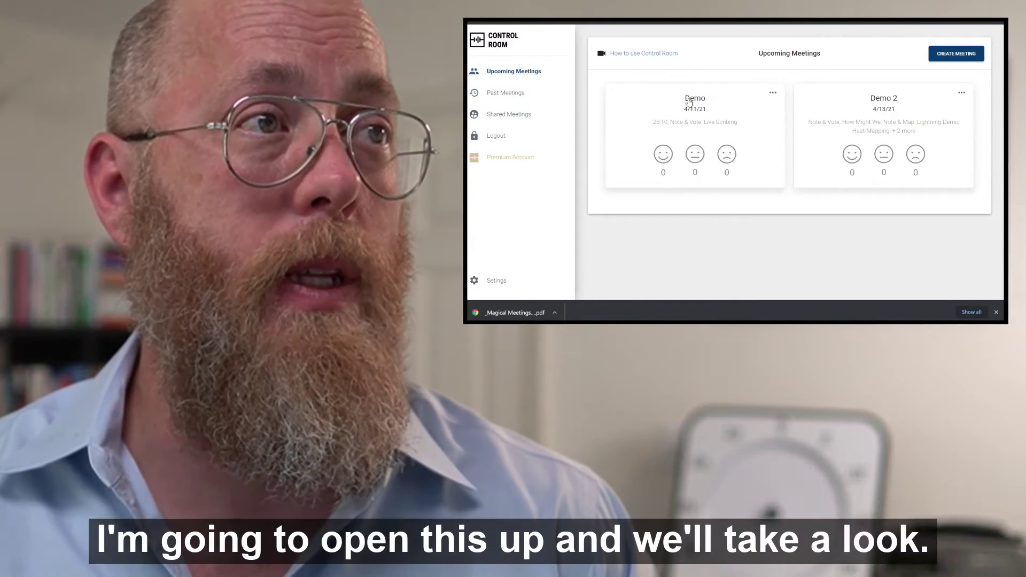
pyautogui.click(689, 102)
pyautogui.click(681, 110)
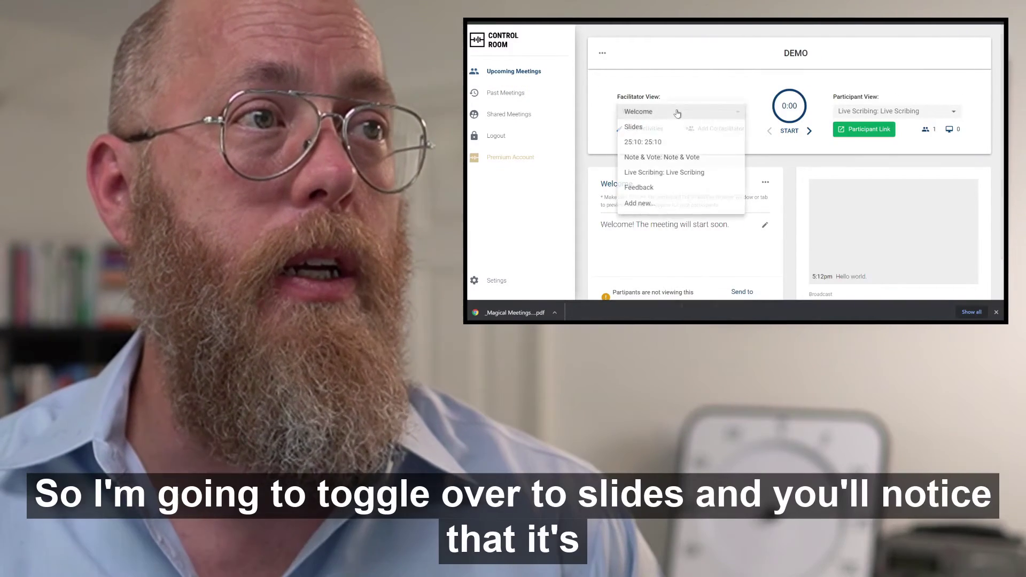
pyautogui.click(665, 127)
pyautogui.scroll(-2, 679, 120)
pyautogui.scroll(-1, 679, 121)
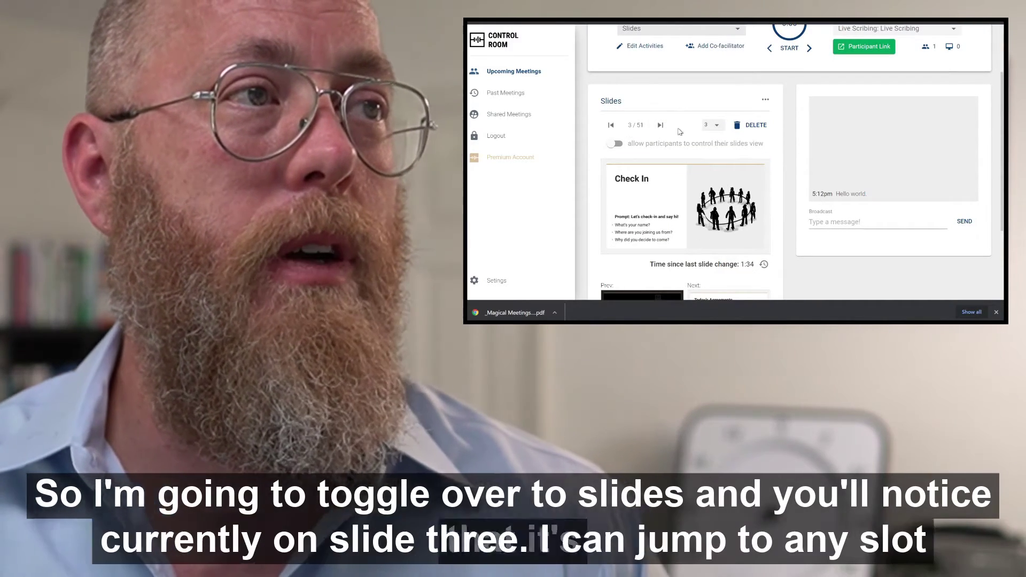
# Step: Jump to slide 1 from the slide list, advance one slide, then return to the first slide
pyautogui.click(711, 125)
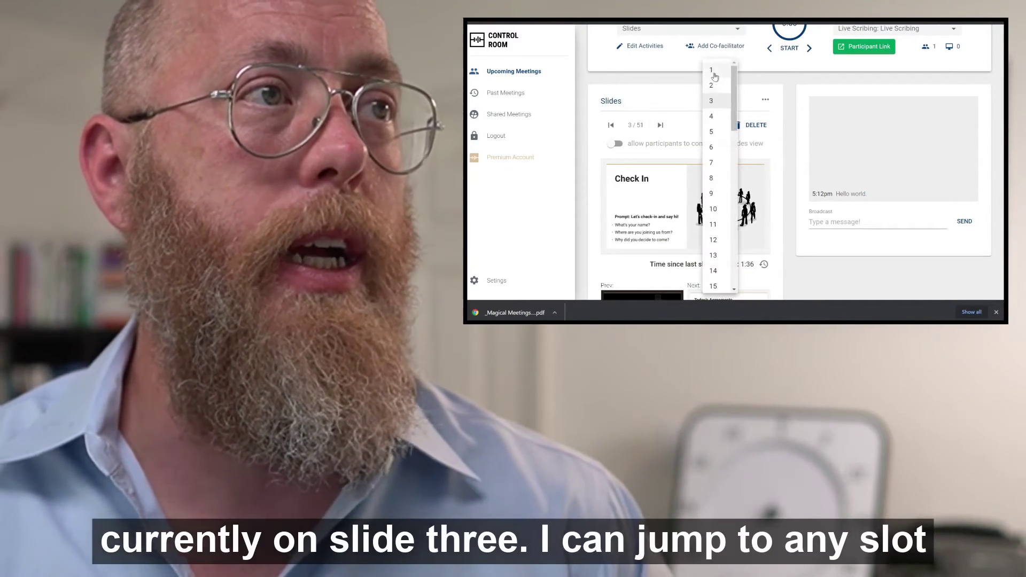
pyautogui.click(713, 72)
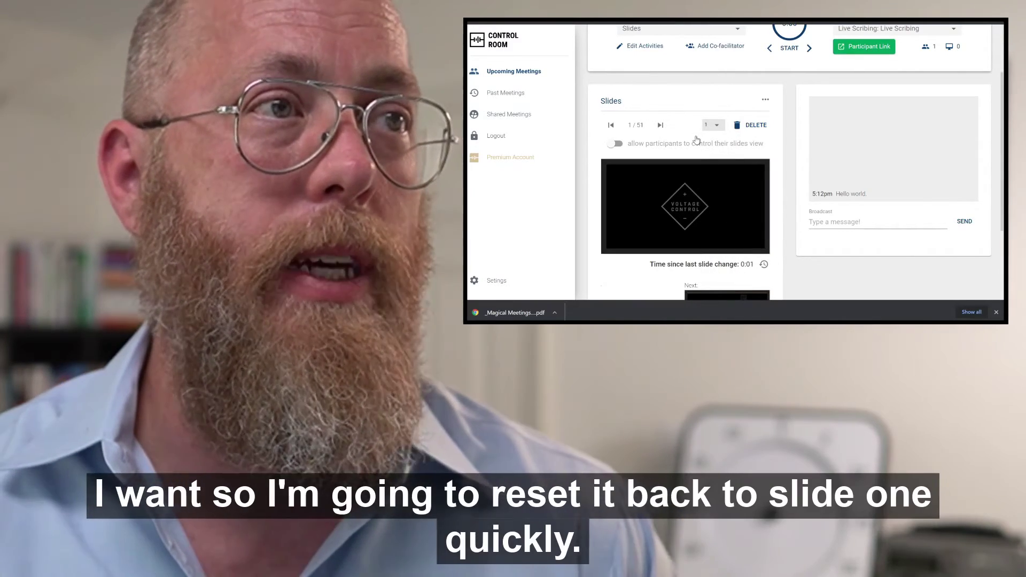
pyautogui.click(659, 122)
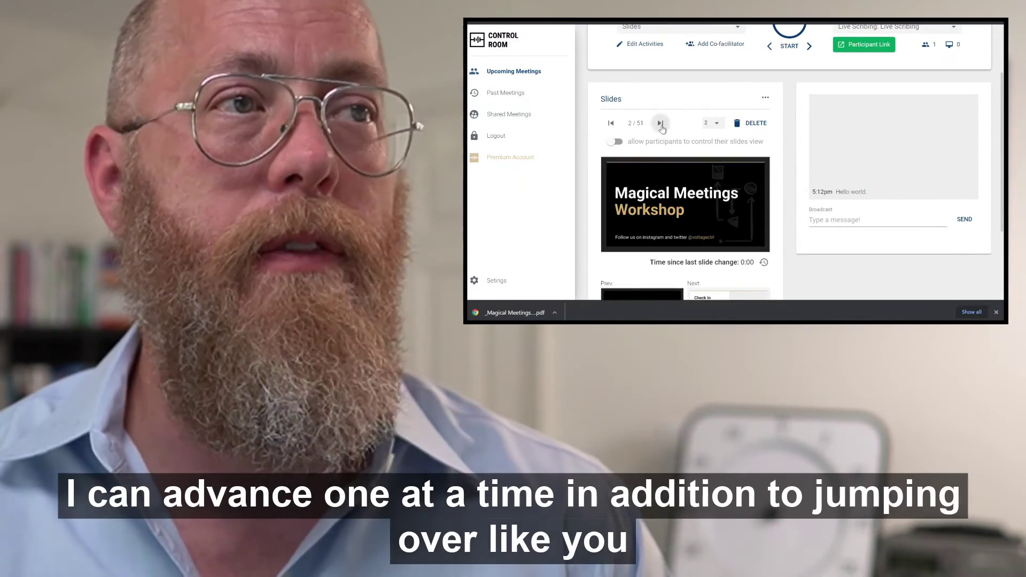
pyautogui.click(610, 123)
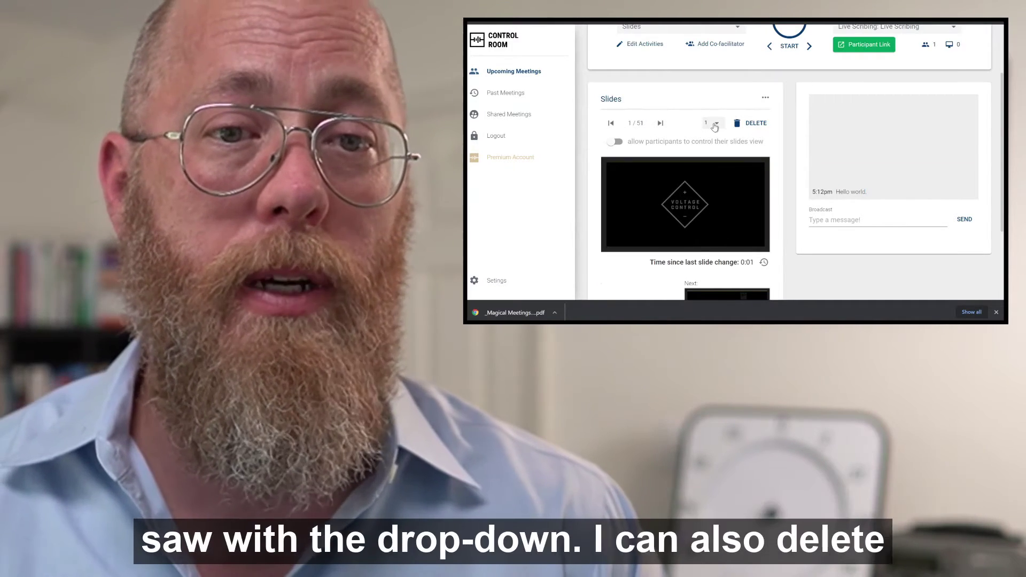
pyautogui.scroll(2, 736, 127)
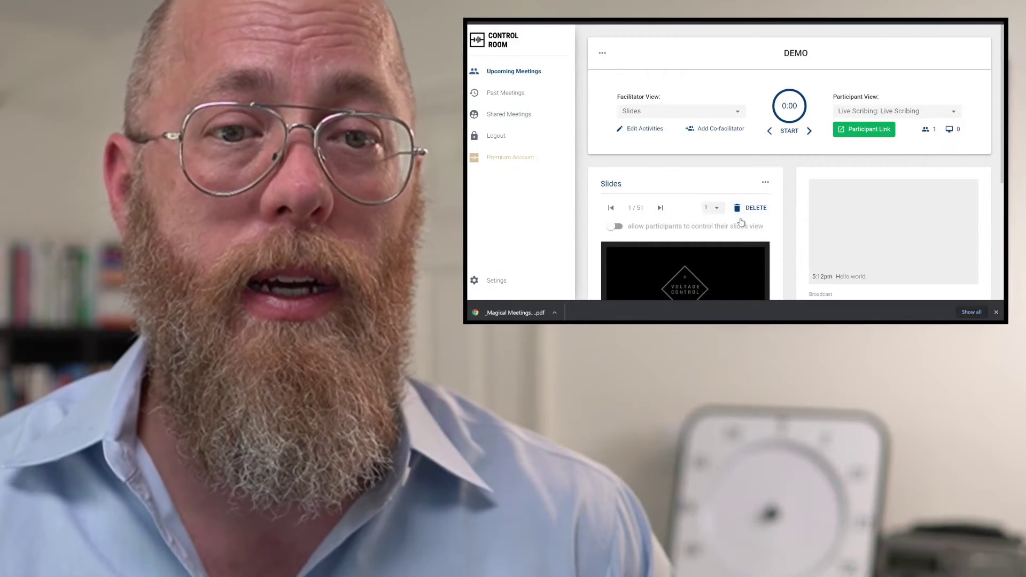
pyautogui.scroll(-3, 741, 221)
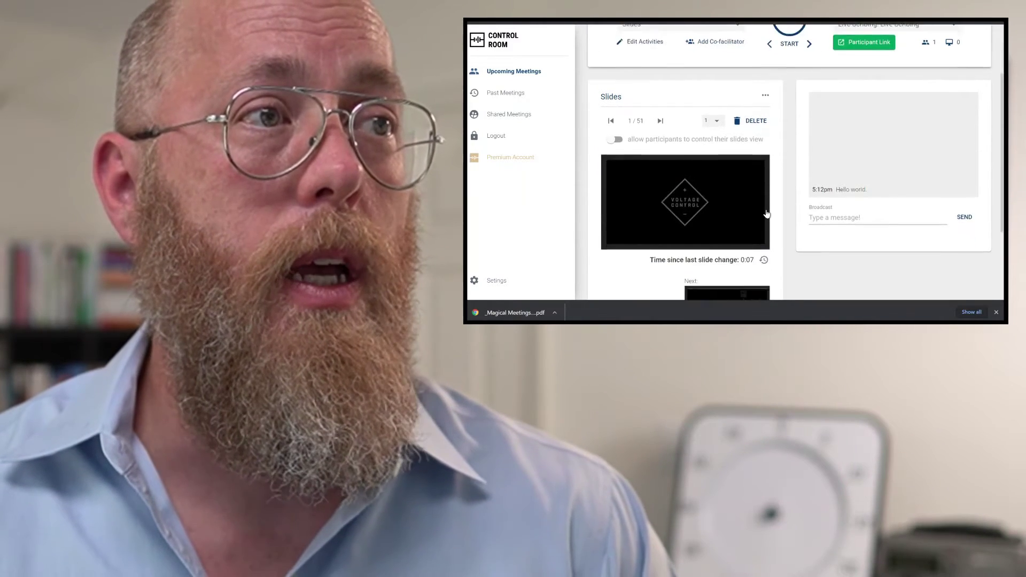
pyautogui.scroll(-3, 765, 214)
# Step: Advance the deck to the Check In slide, then step back to Magical Meetings Workshop
pyautogui.click(741, 211)
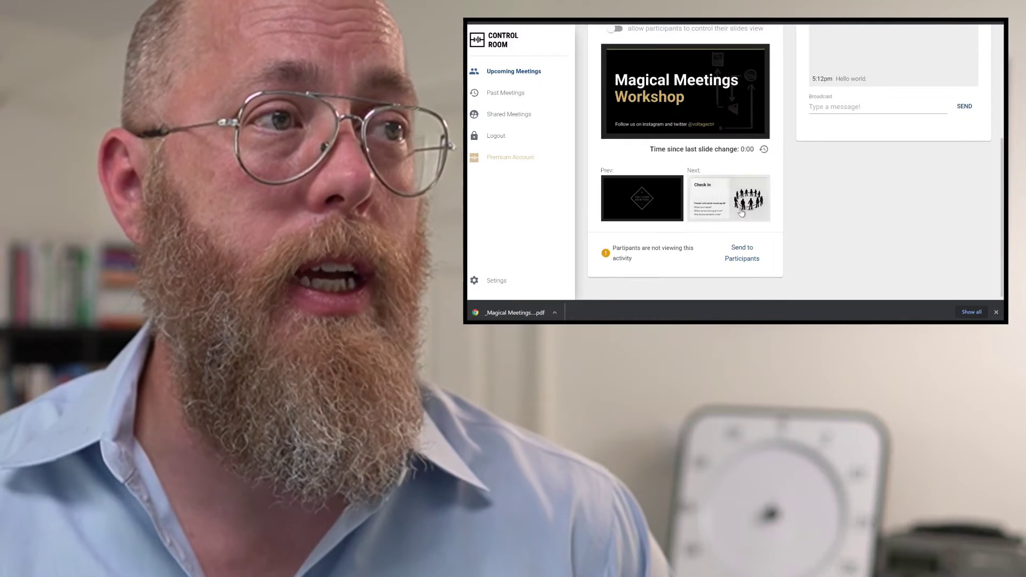
pyautogui.click(728, 198)
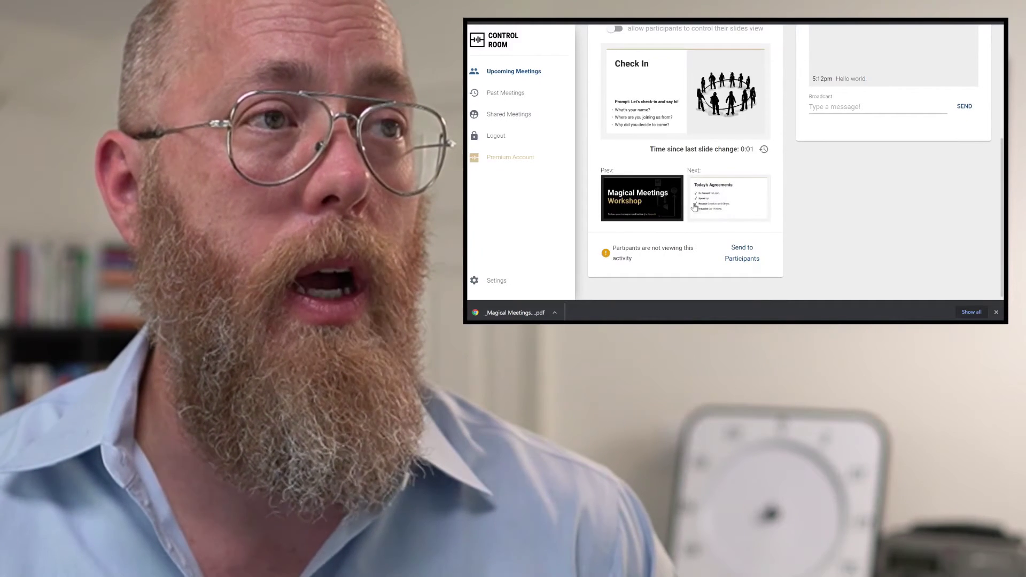
pyautogui.click(642, 199)
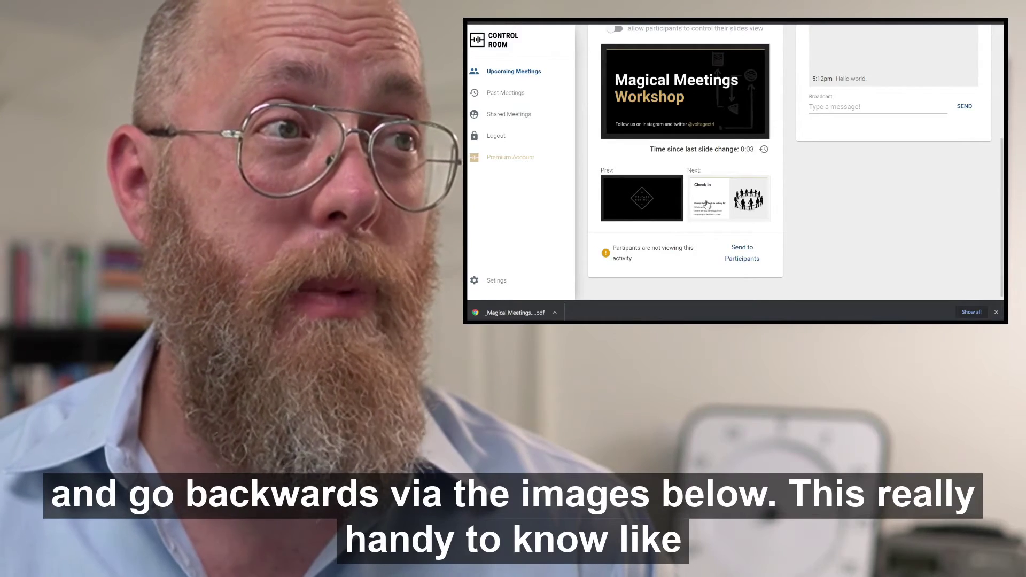
pyautogui.scroll(1, 707, 204)
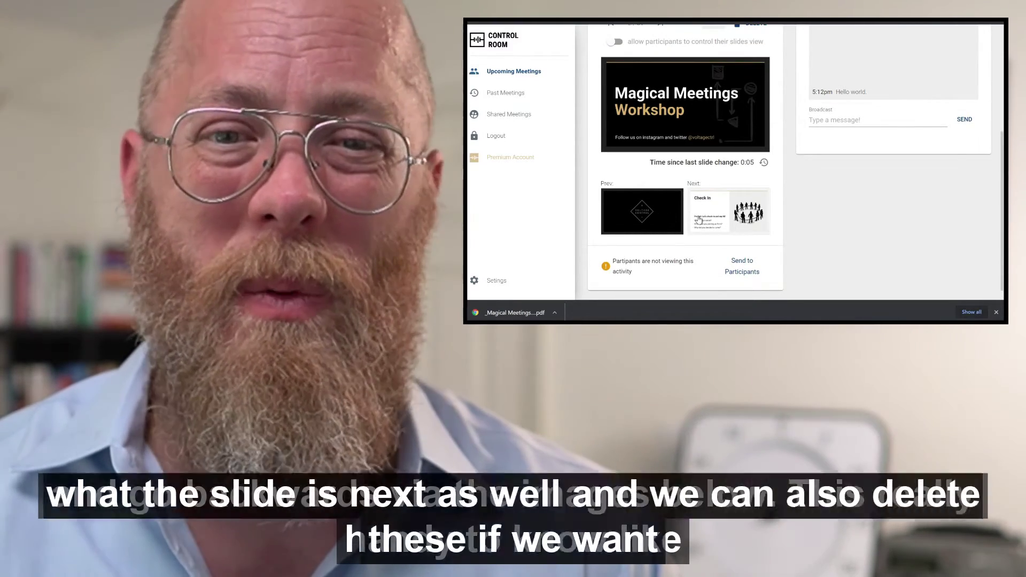
pyautogui.scroll(3, 707, 216)
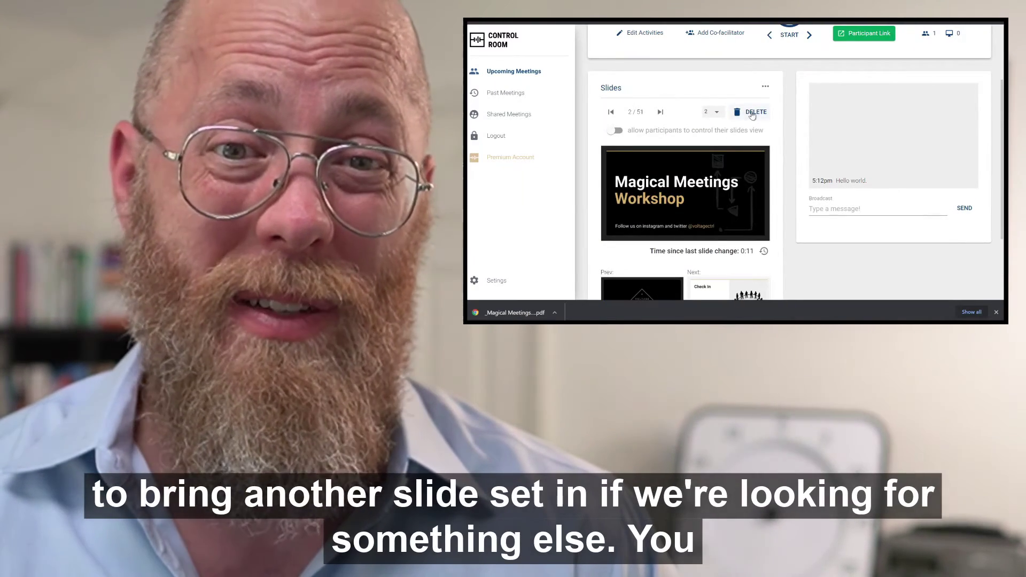
pyautogui.scroll(-1, 753, 153)
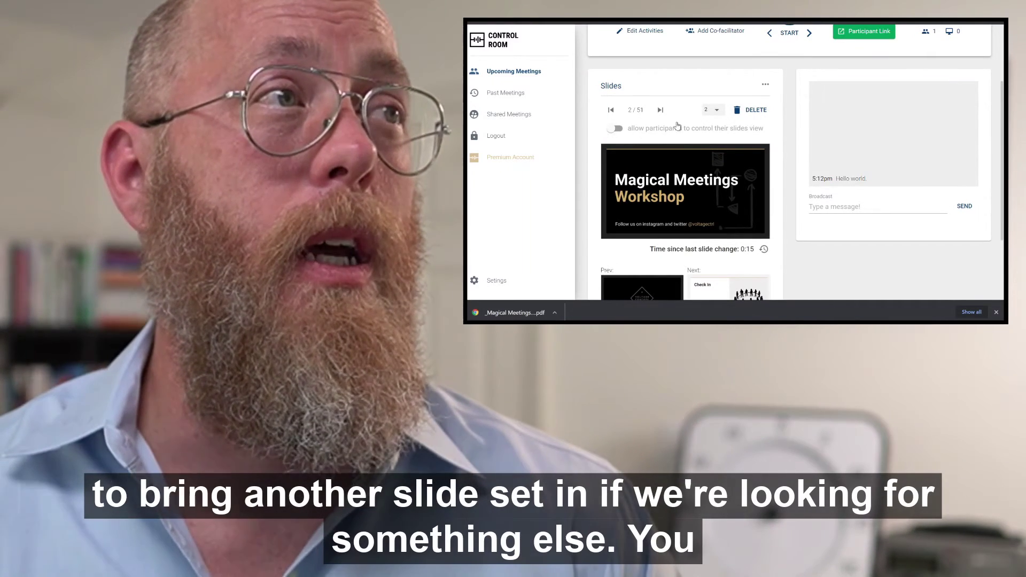
pyautogui.scroll(-3, 682, 161)
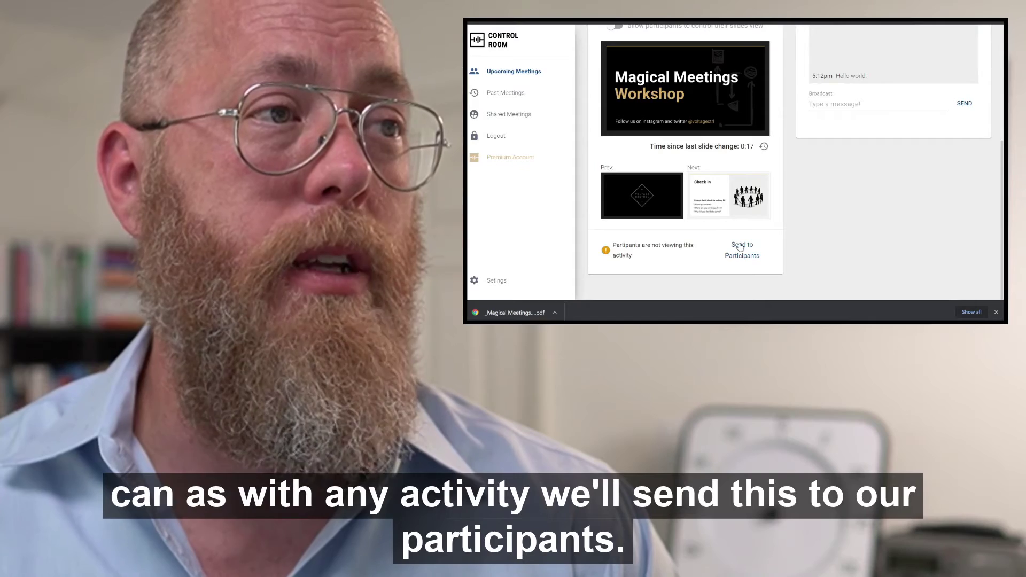
# Step: Send the Slides activity, showing the Magical Meetings Workshop slide, to participants
pyautogui.click(739, 247)
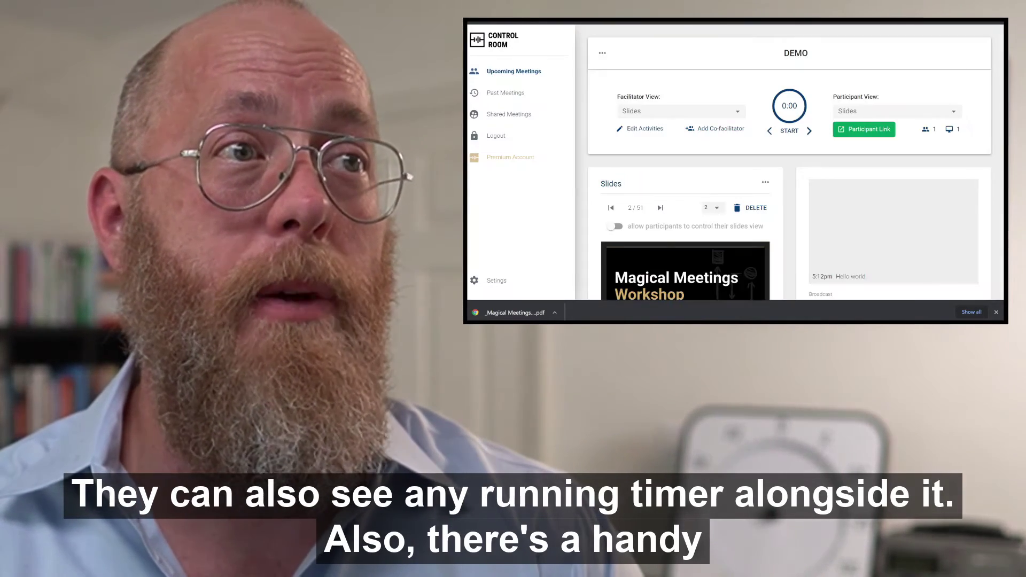
pyautogui.scroll(-2, 641, 183)
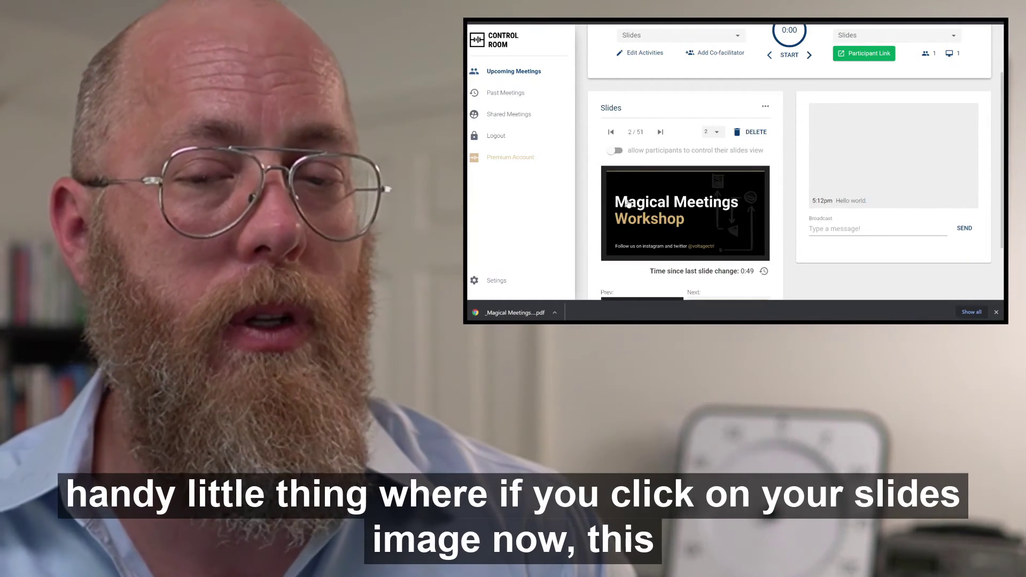
# Step: View the current slide on its own page, then advance the deck to slide 3, Check In
pyautogui.click(629, 203)
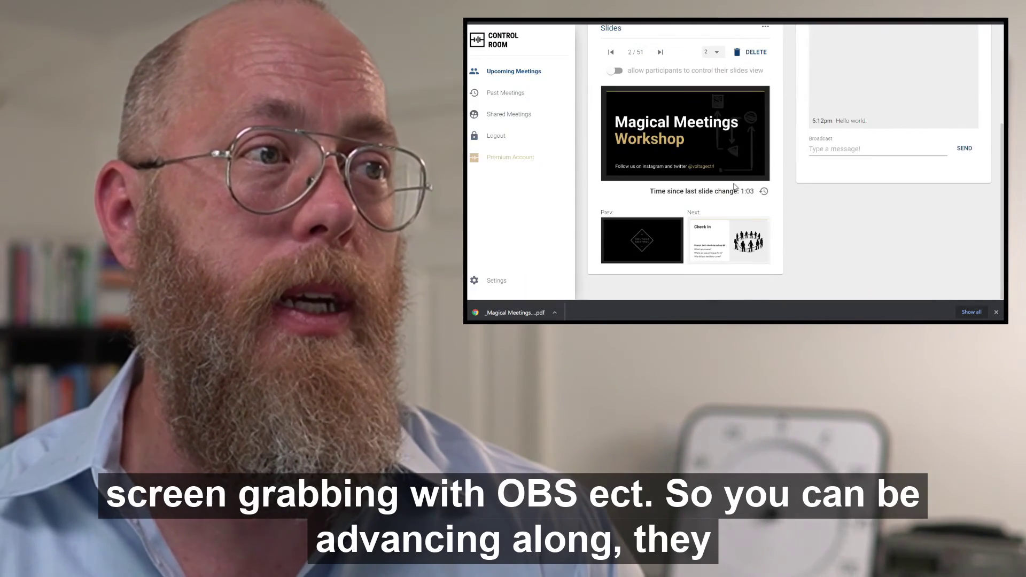
pyautogui.click(728, 227)
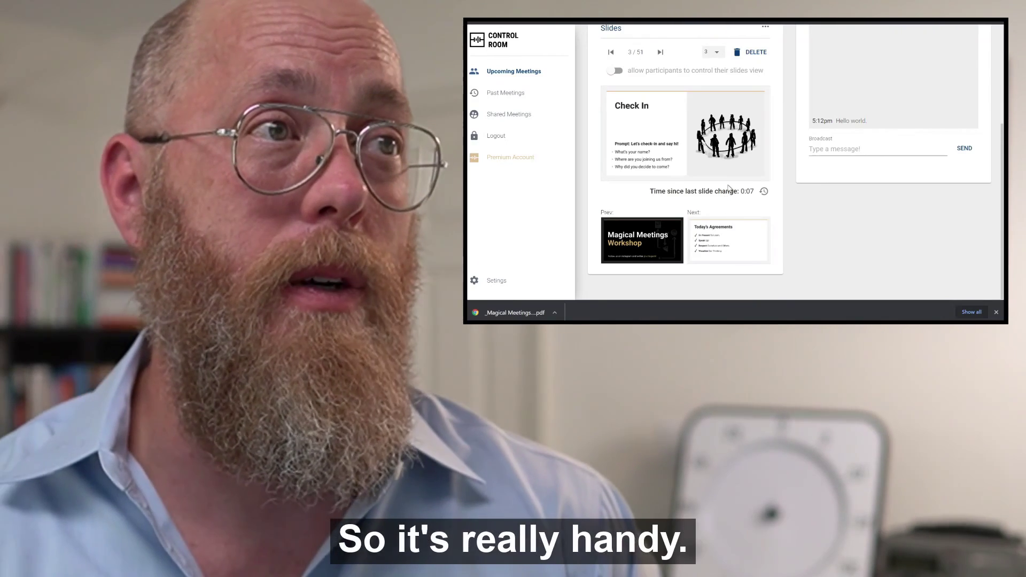
pyautogui.scroll(5, 721, 207)
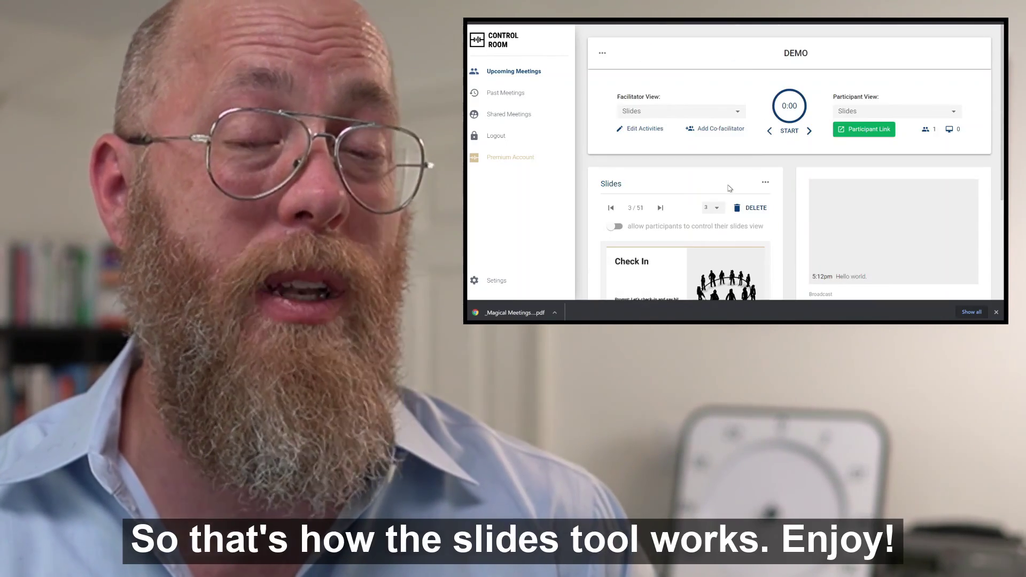